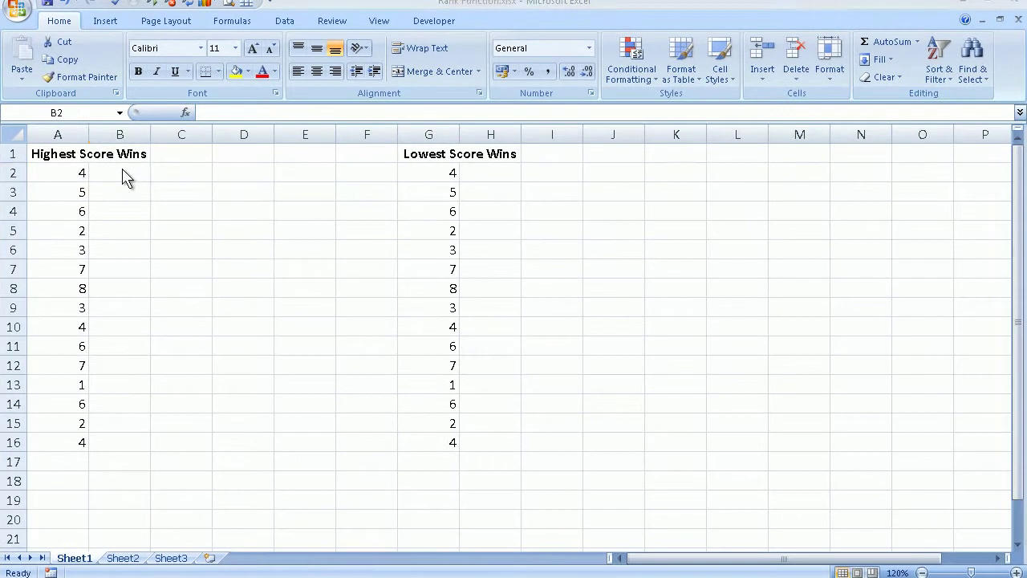
# Review the score lists, noting highest score 8 in A8 and lowest score 1 in G13.
pyautogui.click(146, 169)
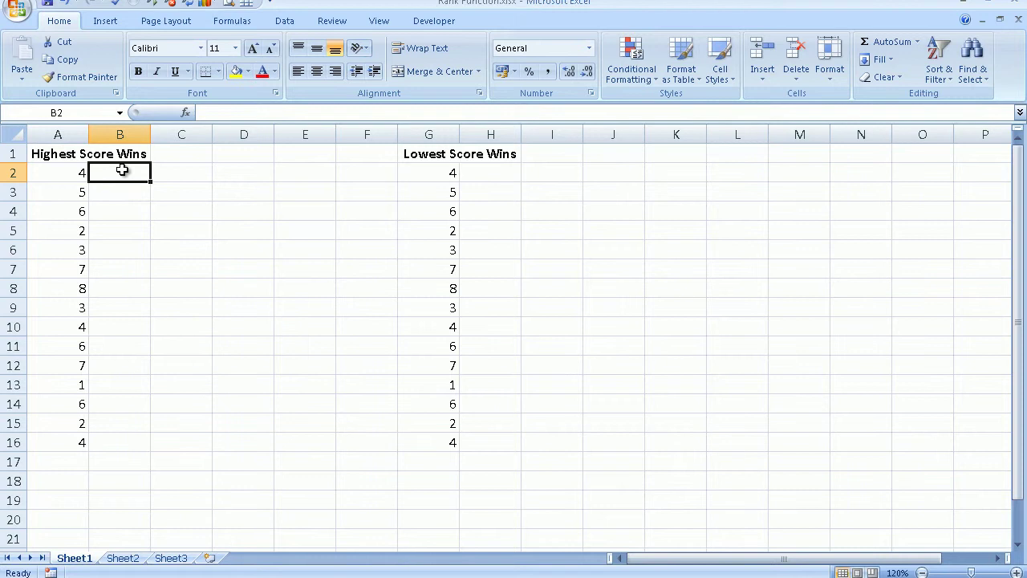
pyautogui.click(68, 287)
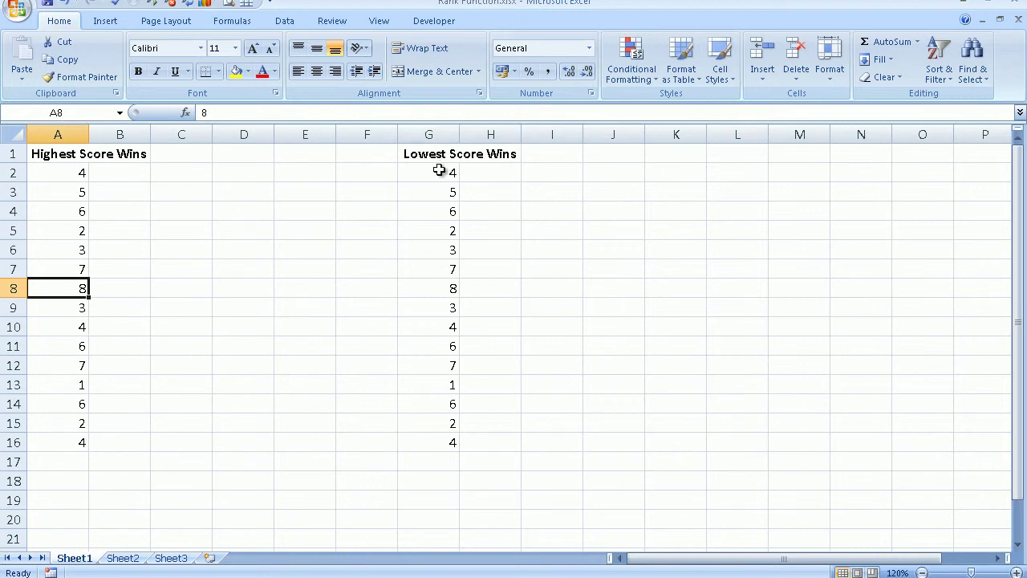
pyautogui.click(475, 171)
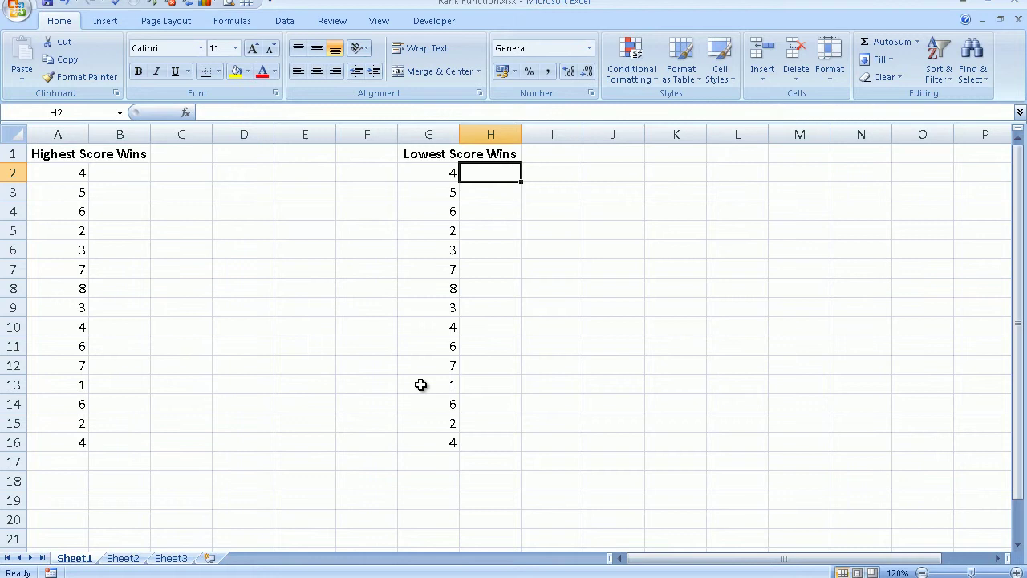
pyautogui.click(420, 385)
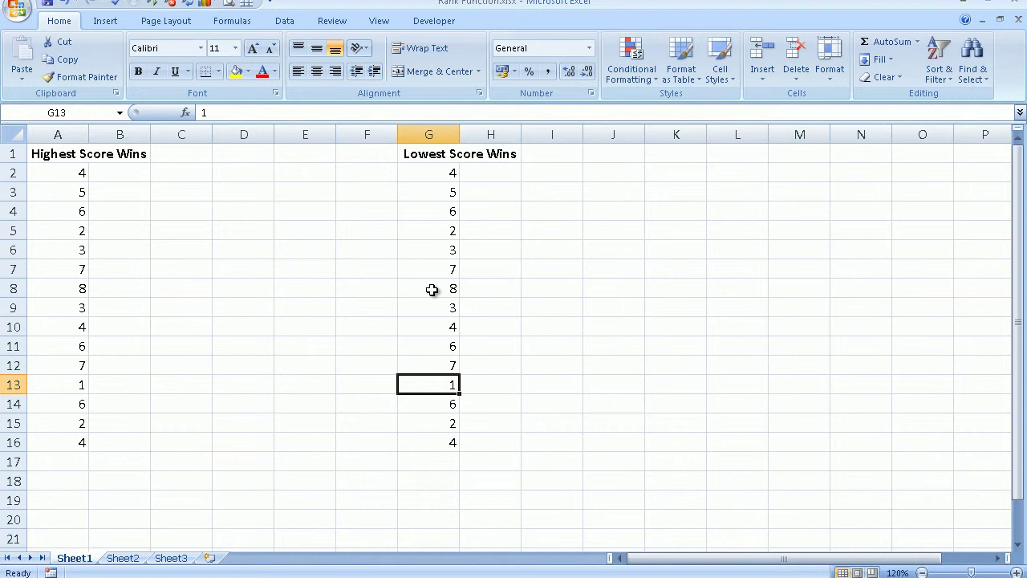
pyautogui.click(113, 170)
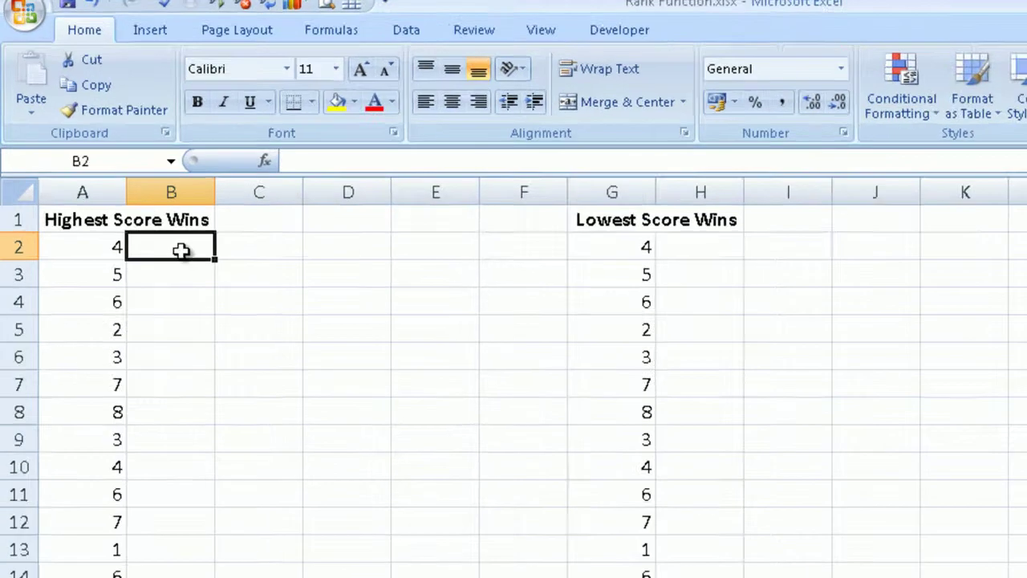
# Enter =RANK(A2,$A$2:$A$16) in B2, which returns rank 8.
pyautogui.write('=')
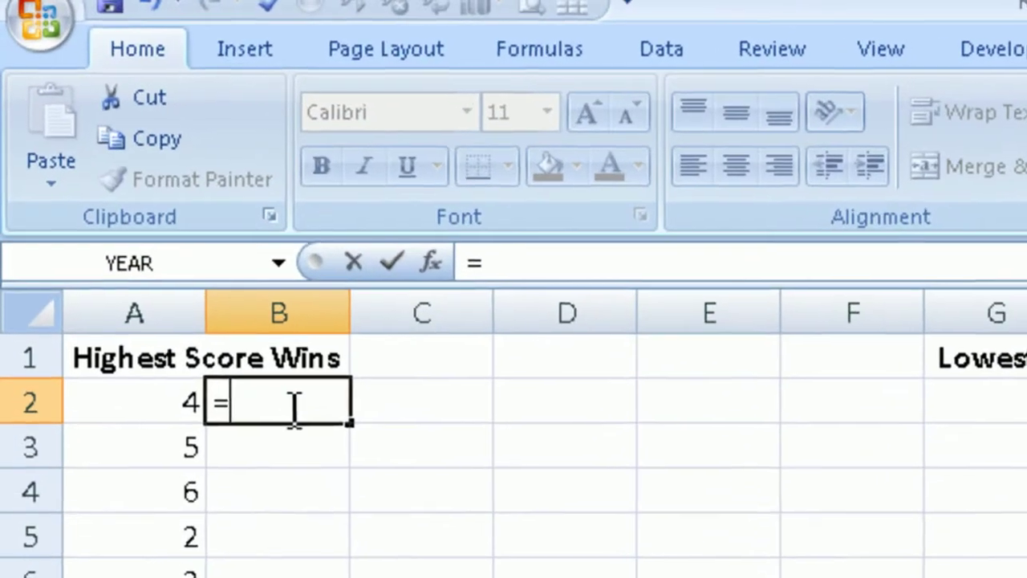
pyautogui.write('rank(')
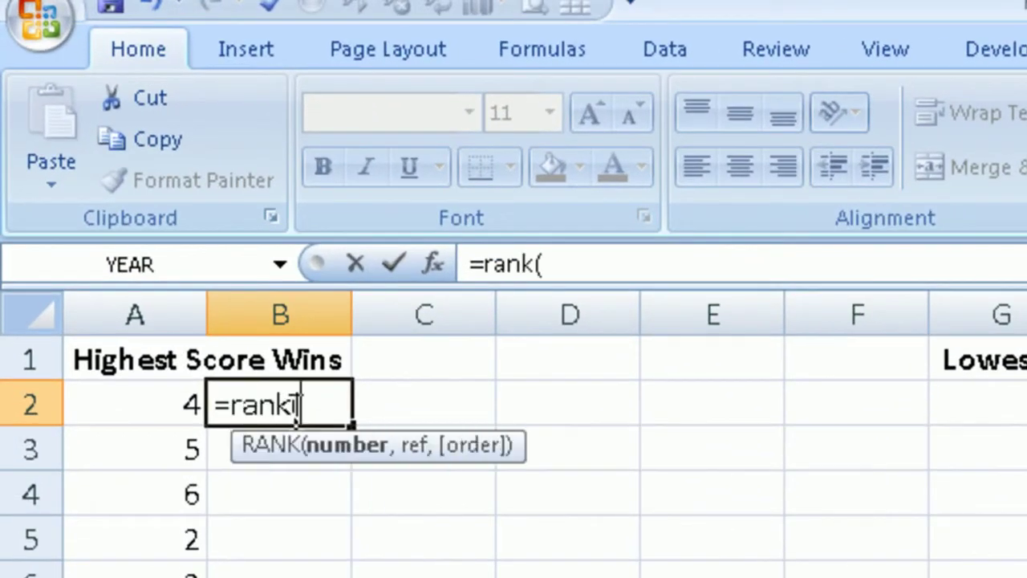
pyautogui.click(142, 404)
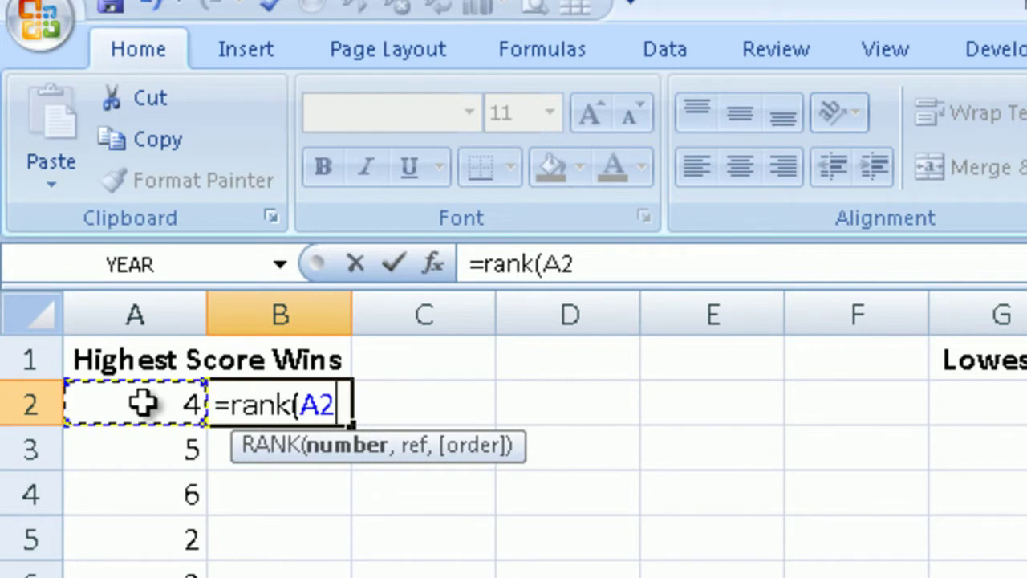
pyautogui.write(',')
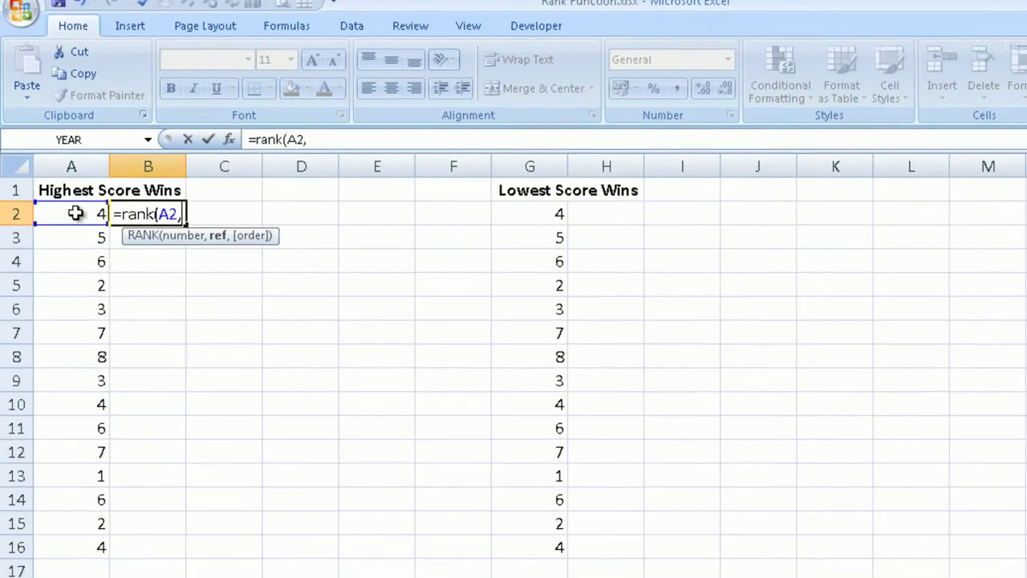
pyautogui.moveTo(85, 209); pyautogui.dragTo(88, 538)
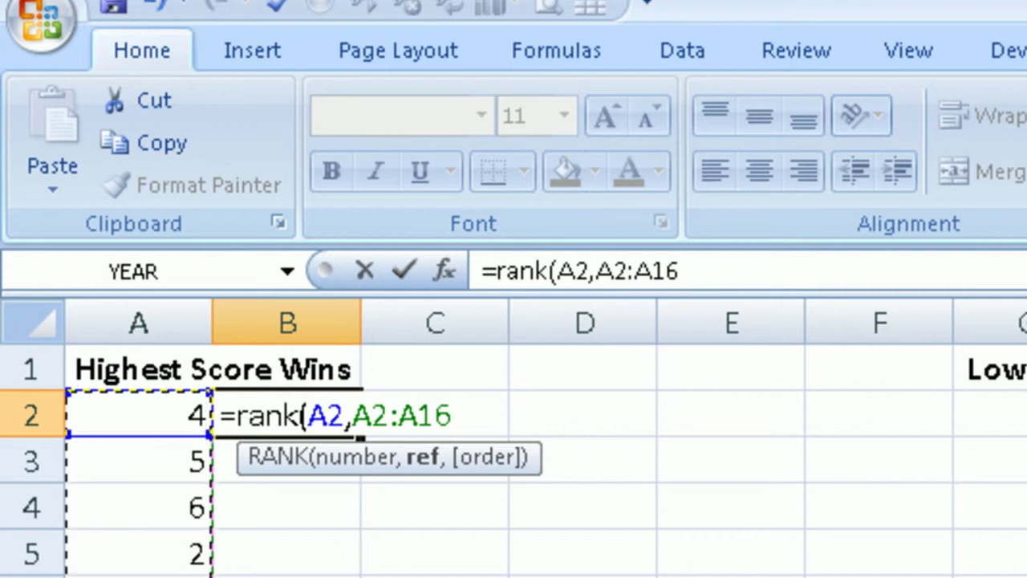
pyautogui.press('F4')
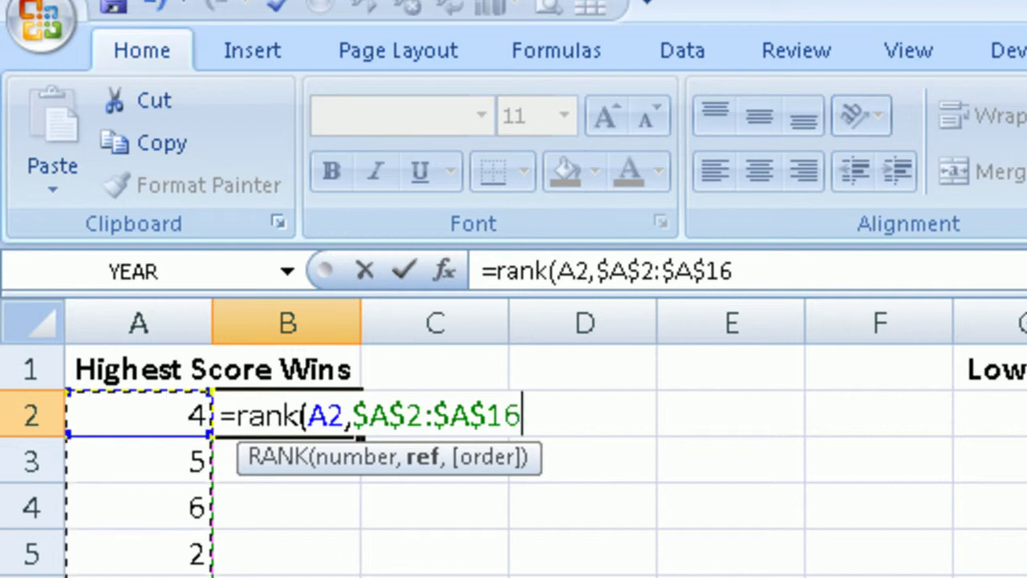
pyautogui.write(')')
pyautogui.press('Return')
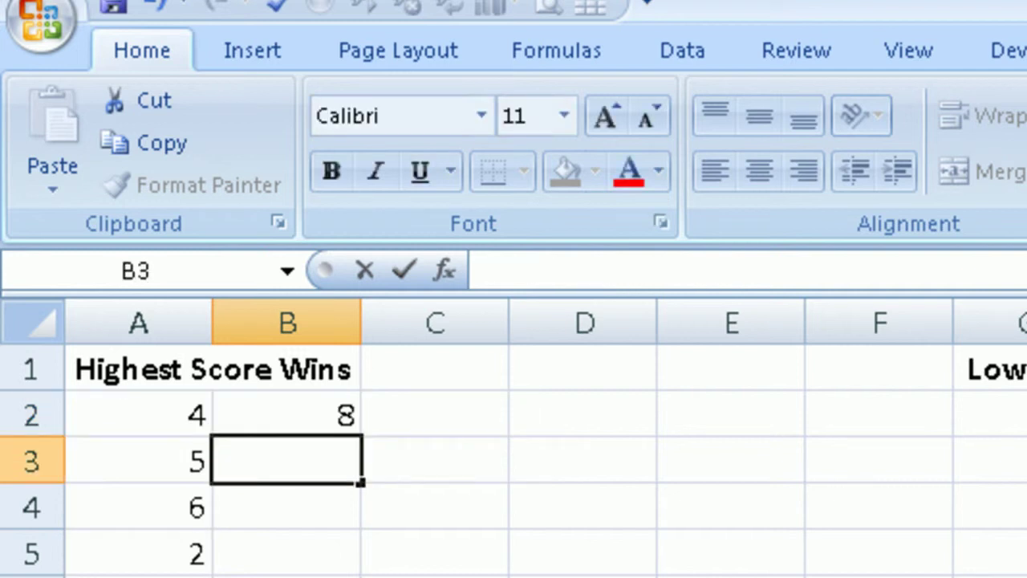
# Fill B2's RANK formula down through B16 to rank all fifteen scores.
pyautogui.click(265, 413)
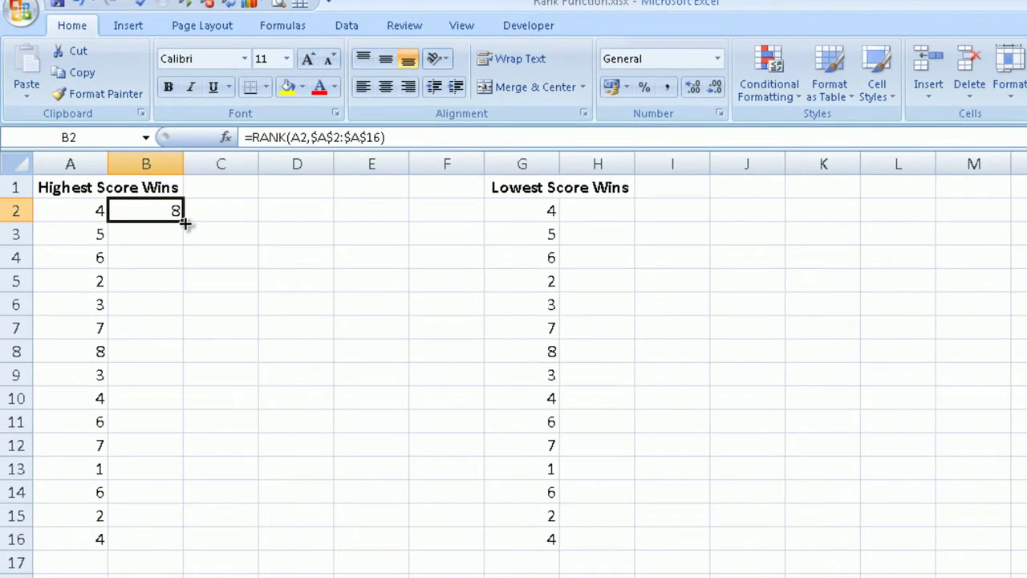
pyautogui.moveTo(184, 223); pyautogui.dragTo(176, 552)
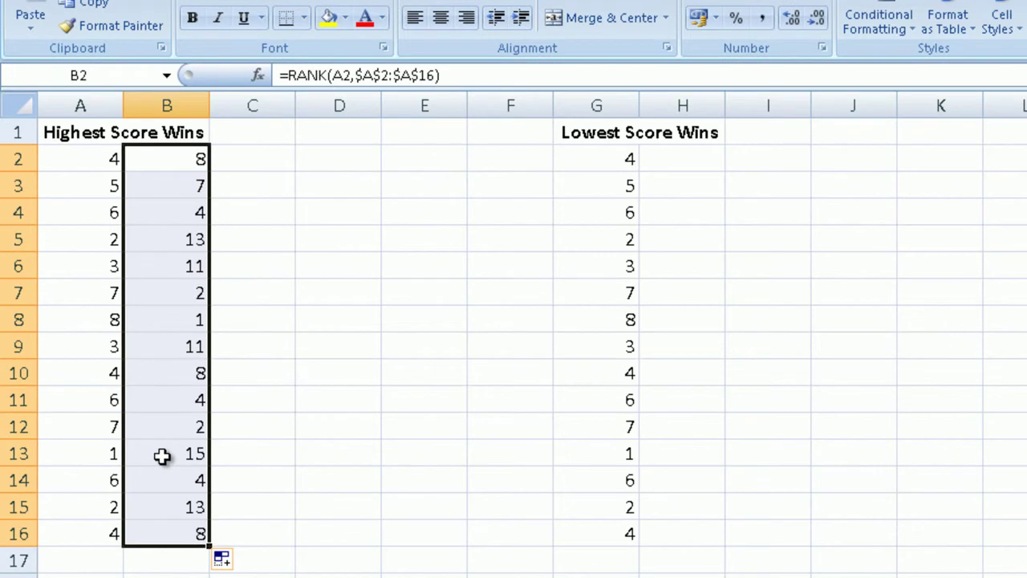
pyautogui.click(684, 160)
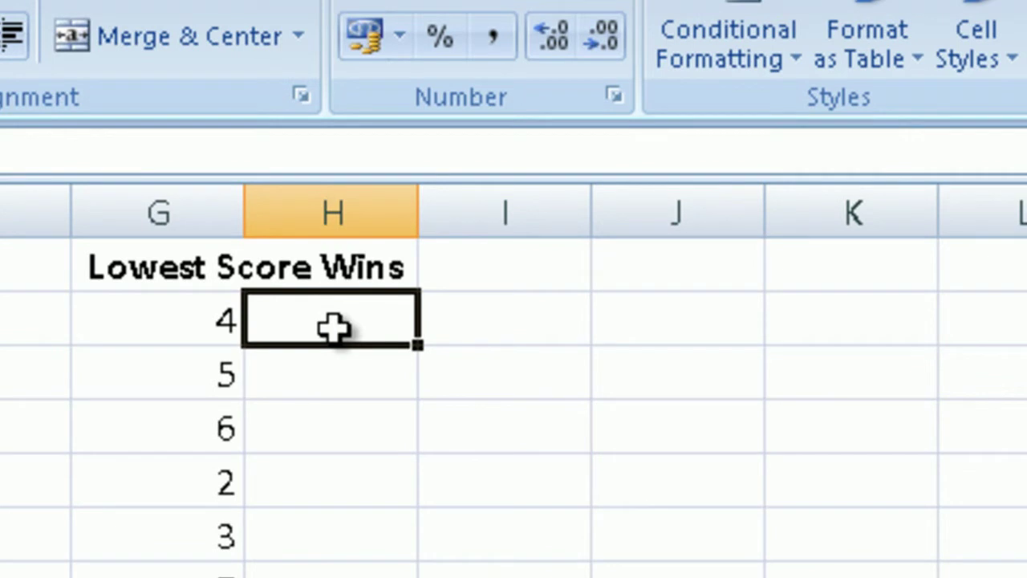
# Enter the ascending formula =RANK(G2,$G$2:$G$16,1) in H2, which returns 6.
pyautogui.write('=rank')
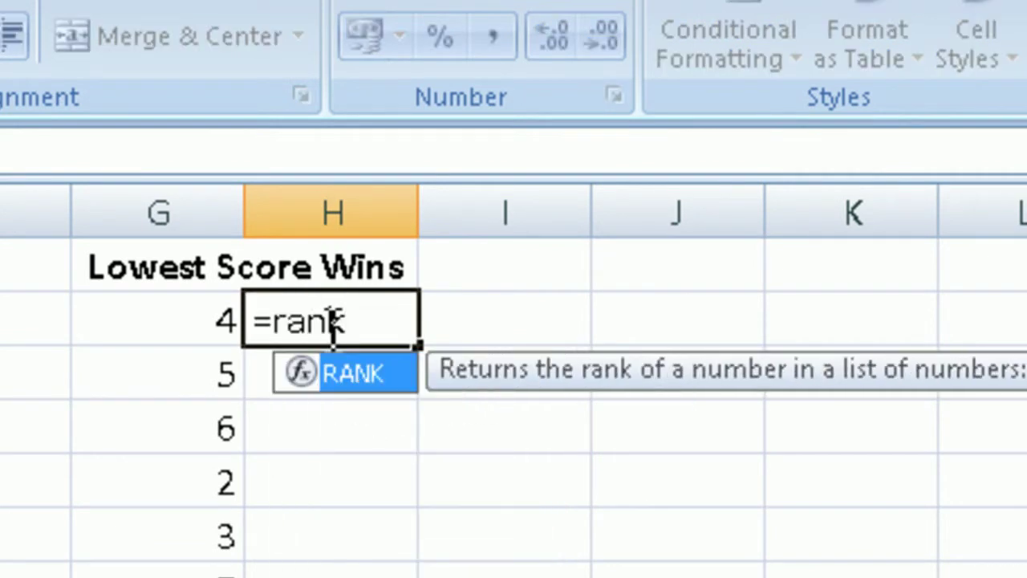
pyautogui.write('(')
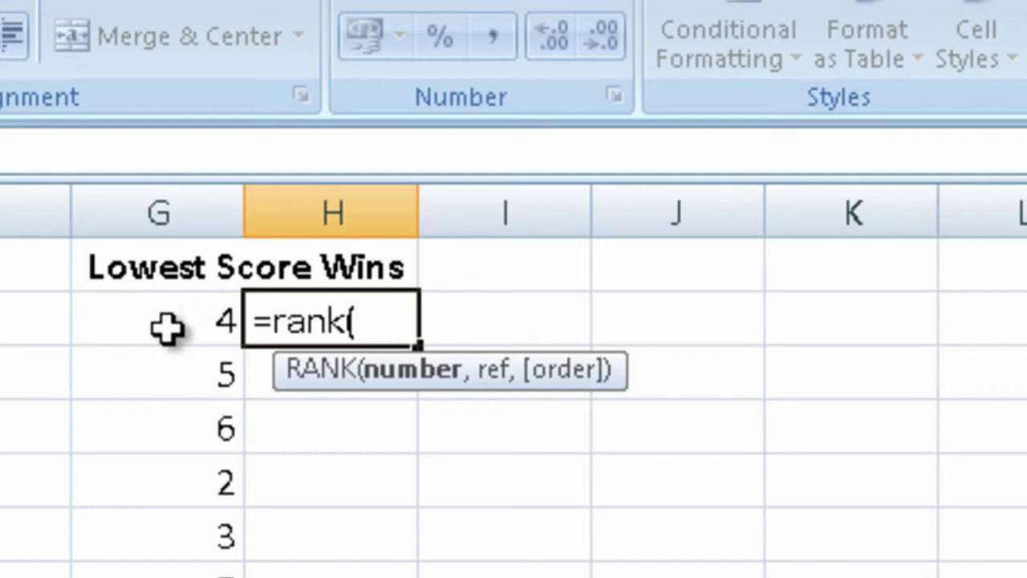
pyautogui.click(166, 327)
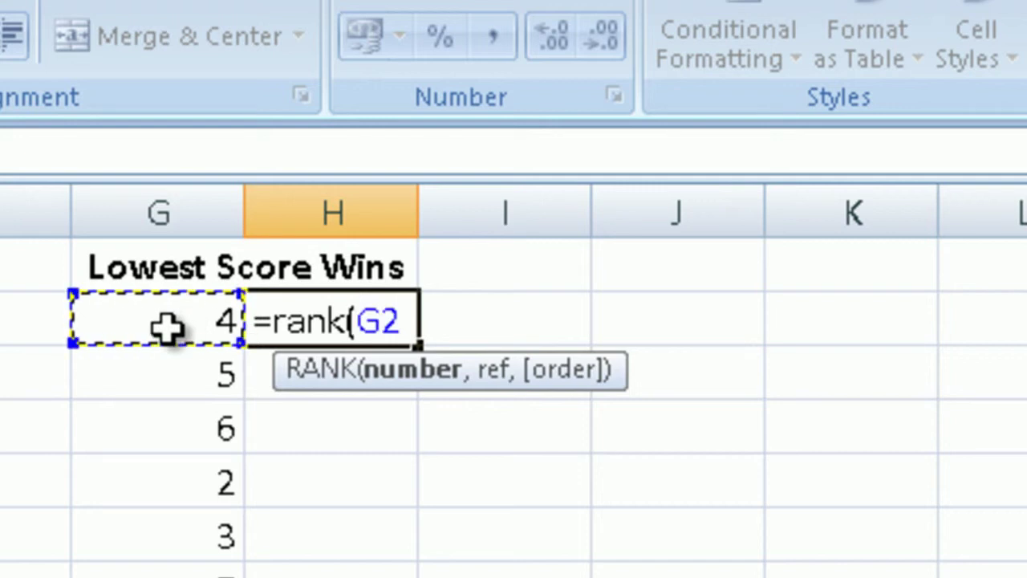
pyautogui.write(',')
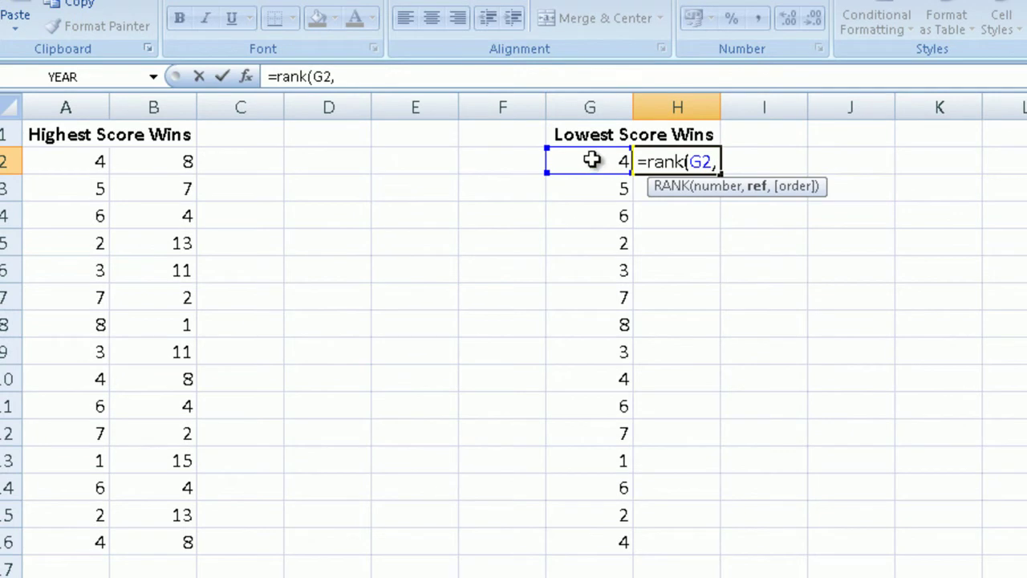
pyautogui.moveTo(591, 159); pyautogui.dragTo(601, 543)
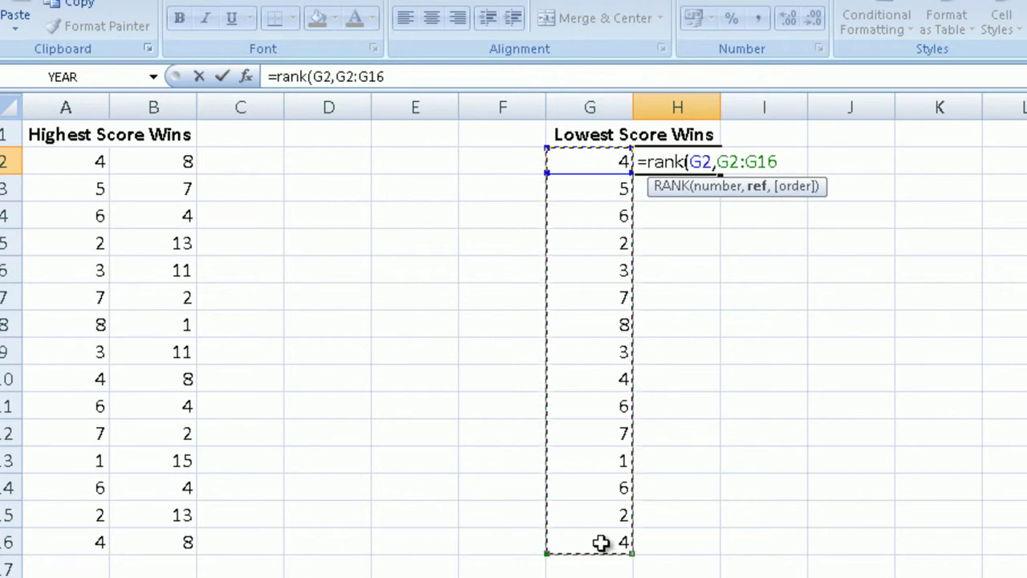
pyautogui.press('F4')
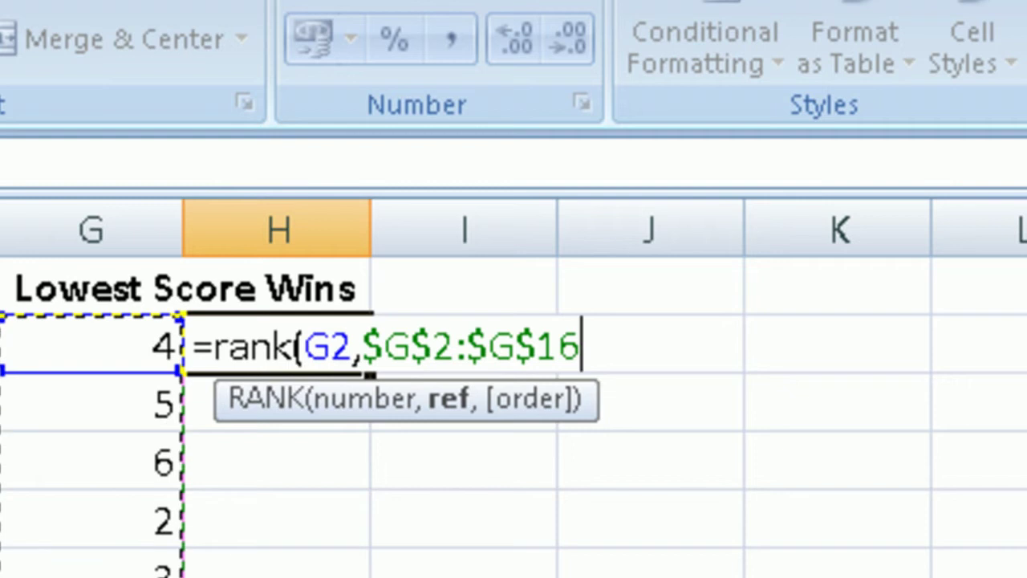
pyautogui.write(',')
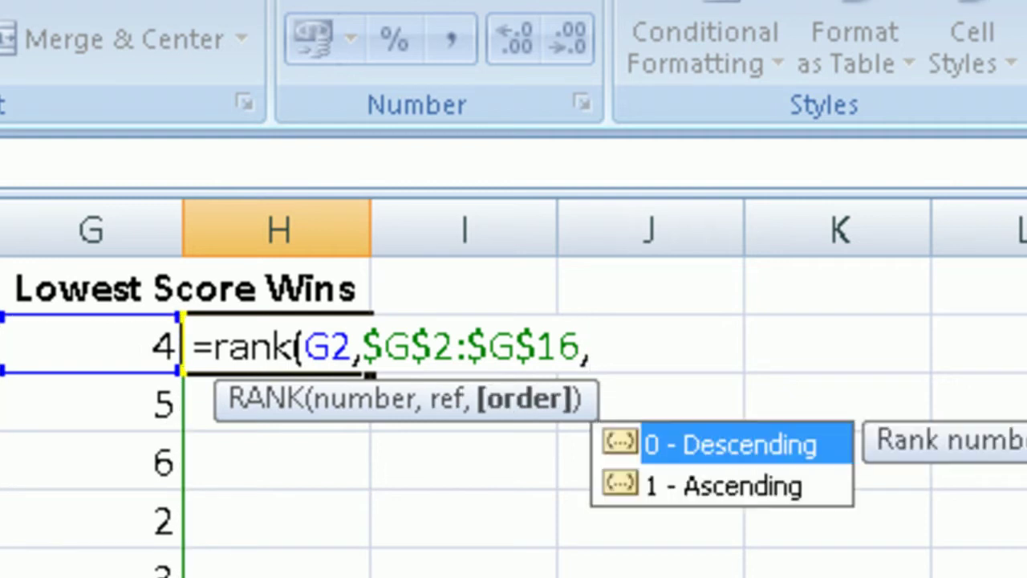
pyautogui.write('1')
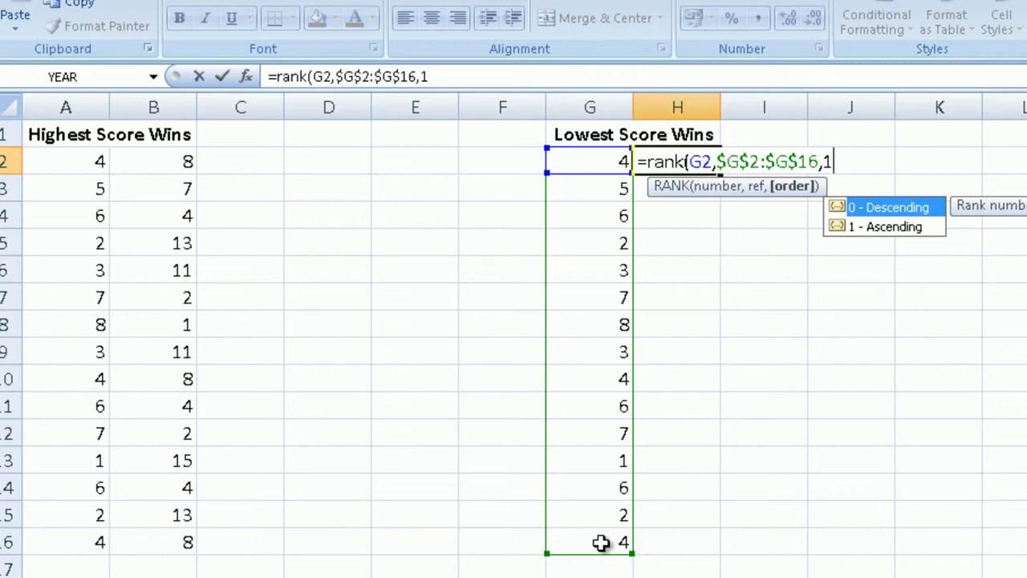
pyautogui.write(')')
pyautogui.press('Return')
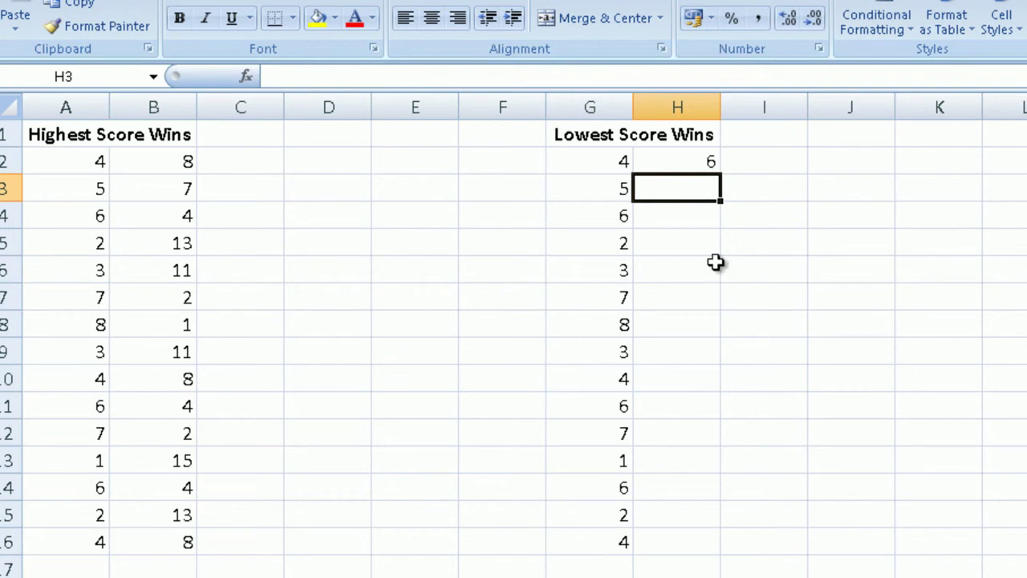
# Fill H2's formula down to H16, then confirm score 1 ranks 1 in H13 and 15 in B13.
pyautogui.click(669, 165)
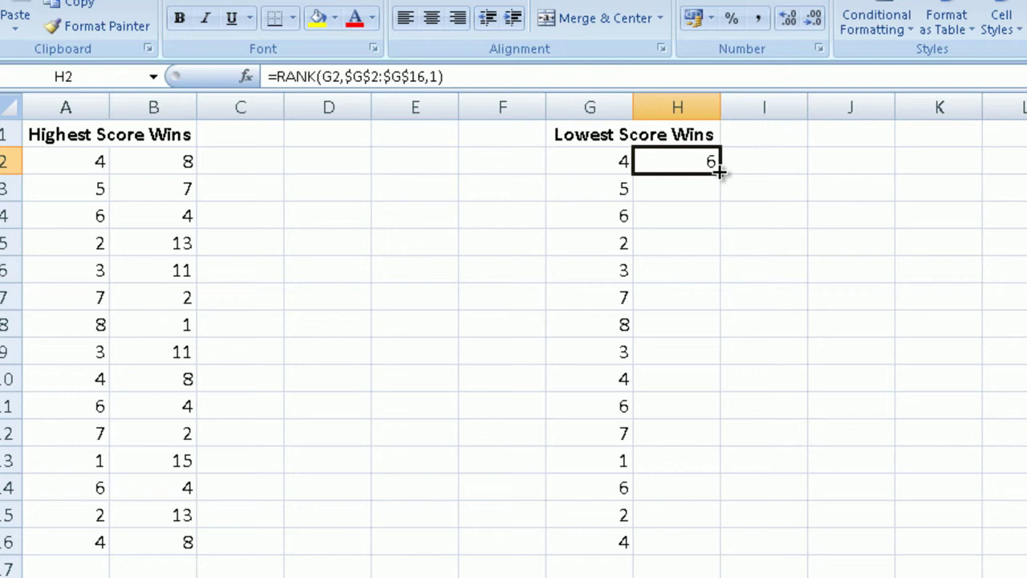
pyautogui.moveTo(719, 170); pyautogui.dragTo(718, 560)
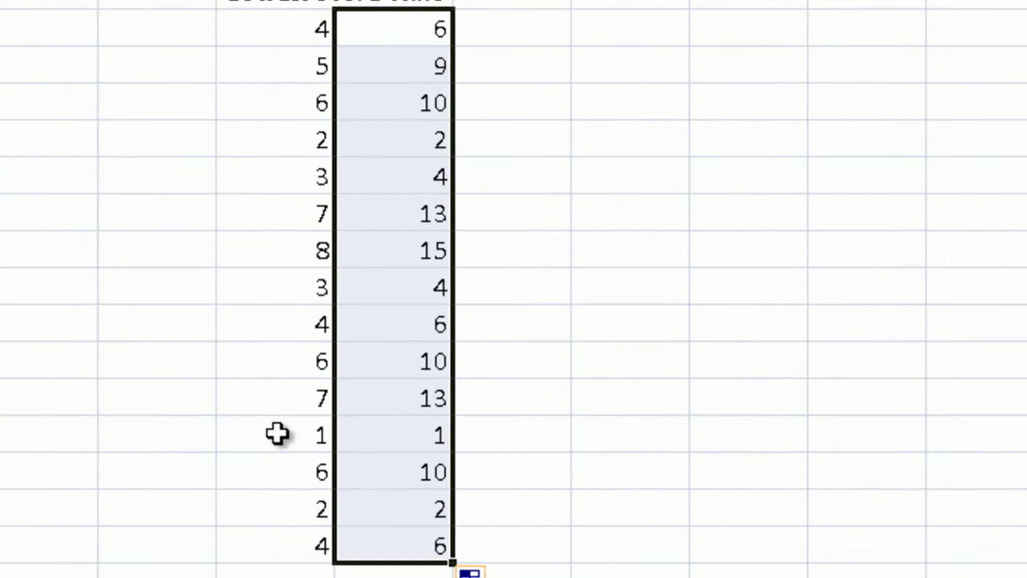
pyautogui.click(276, 433)
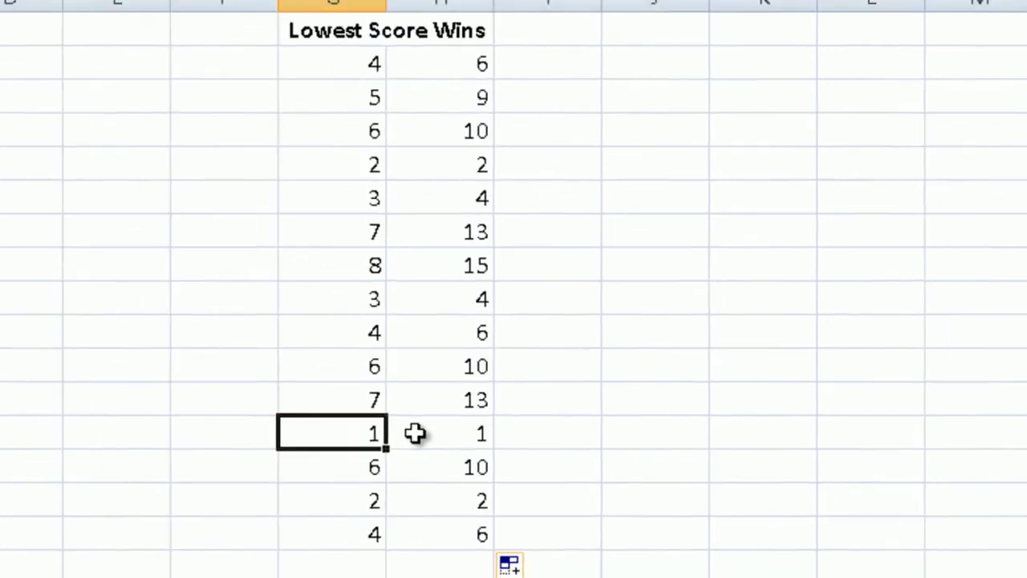
pyautogui.click(356, 432)
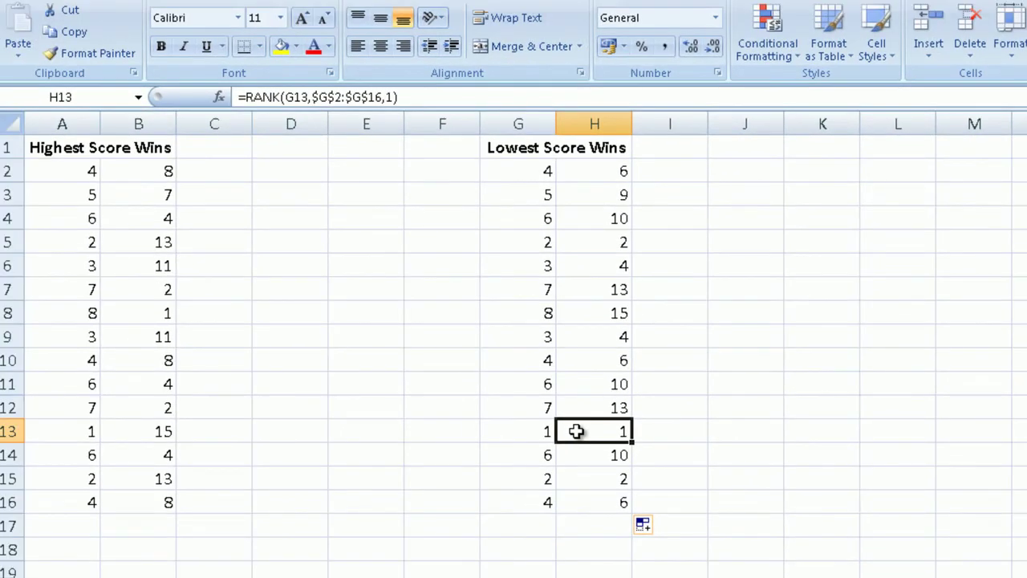
pyautogui.click(78, 431)
pyautogui.click(134, 434)
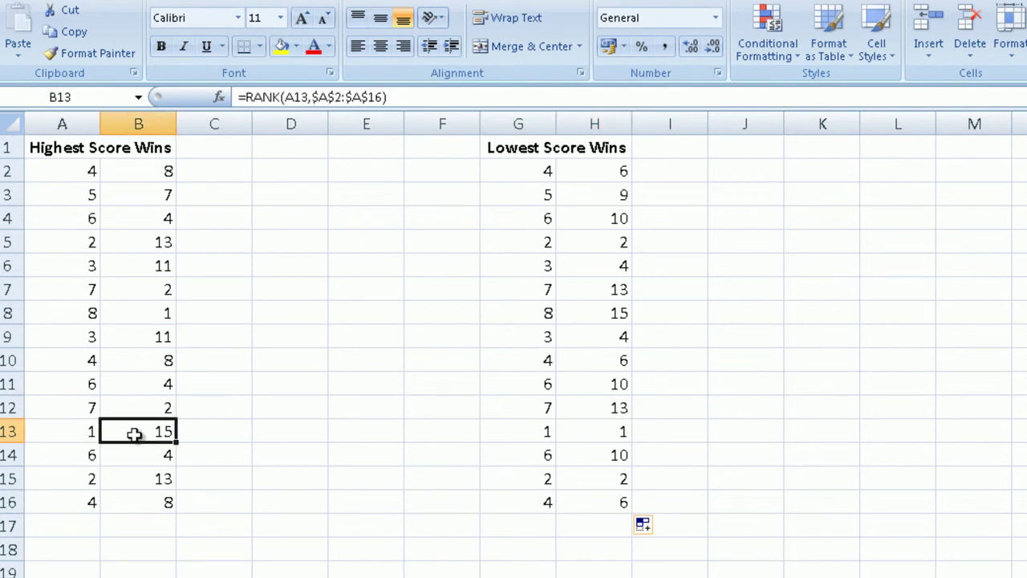
pyautogui.click(143, 171)
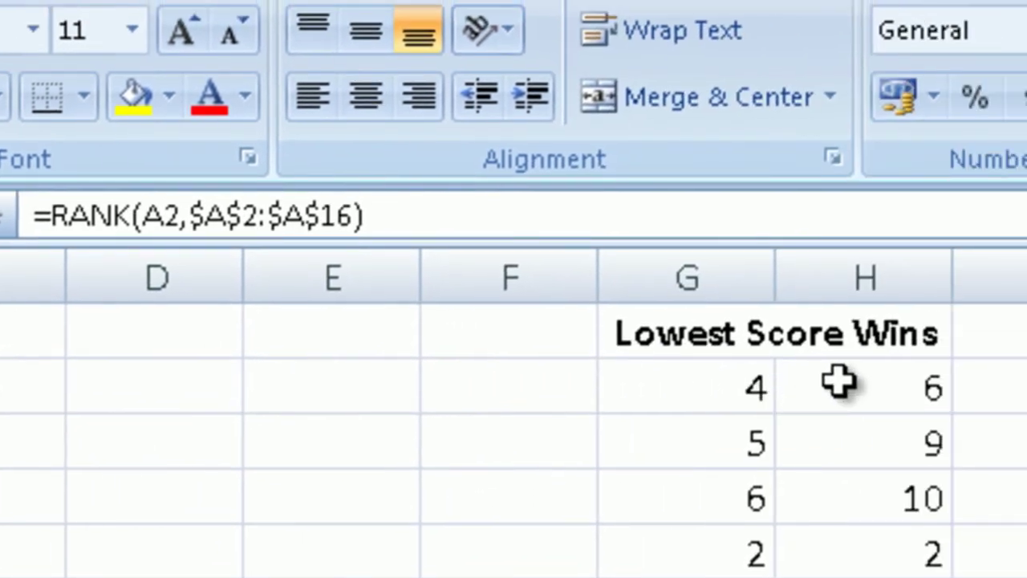
pyautogui.click(839, 383)
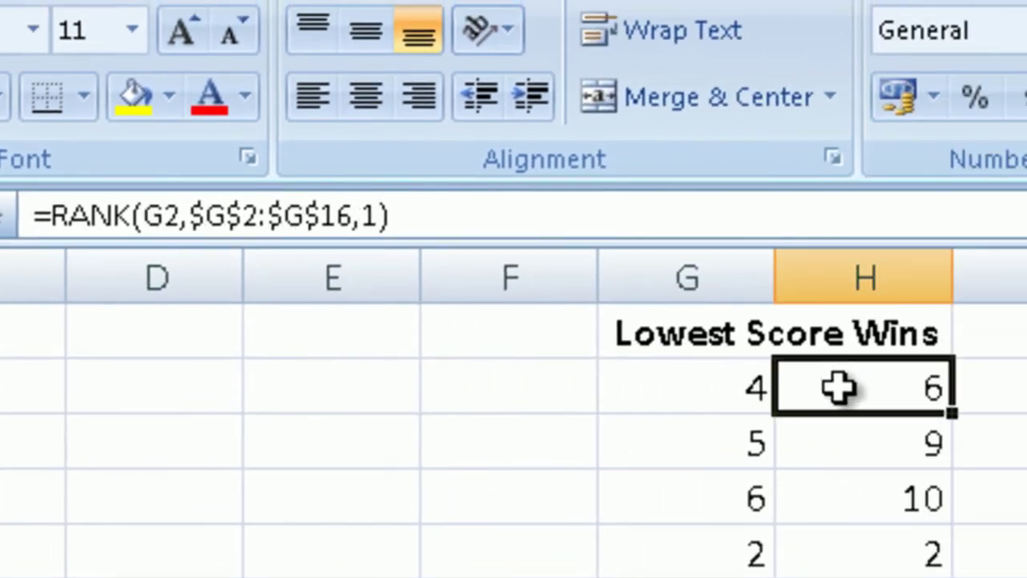